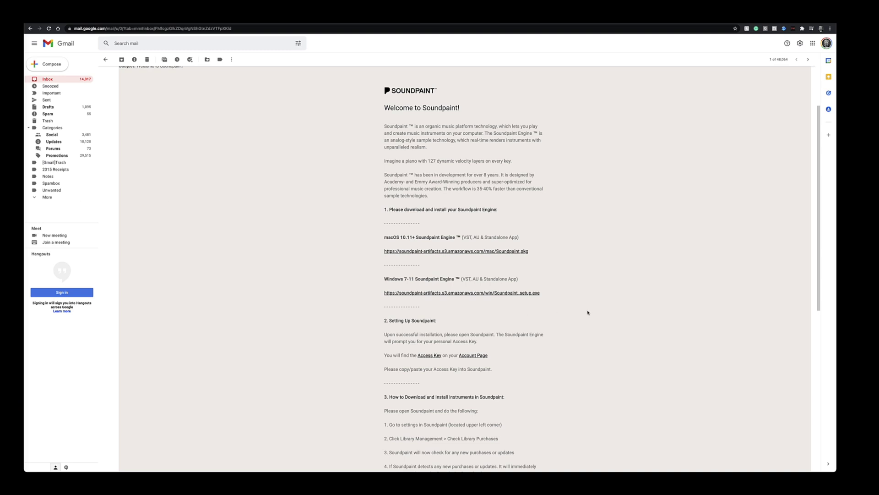
Step: Download the macOS Soundpaint.pkg installer from the link in the welcome email
scroll(587, 312, down, 5)
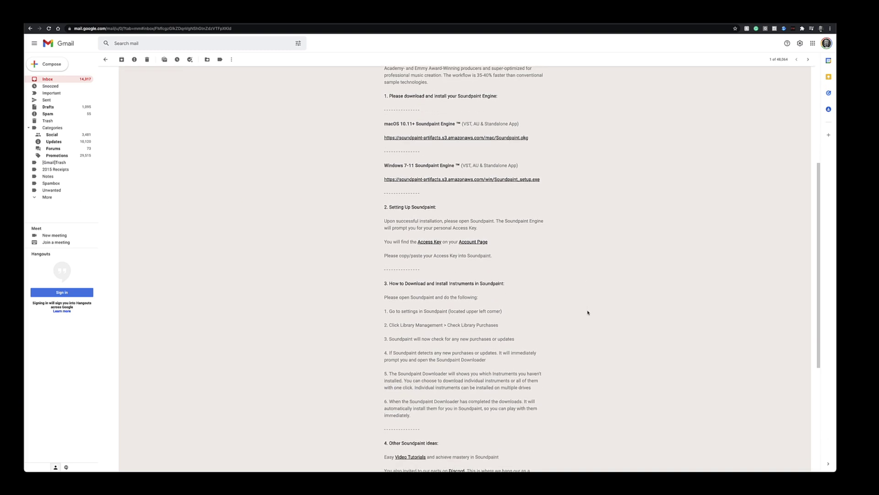
scroll(588, 313, down, 1)
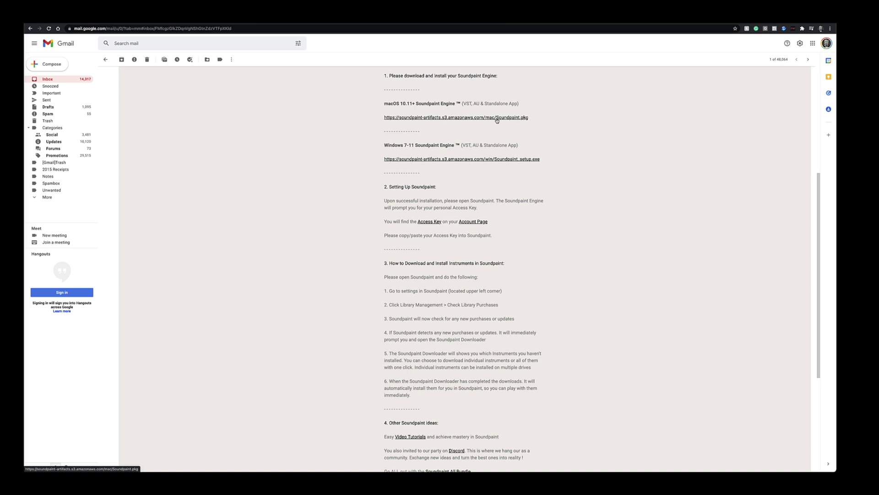
click(496, 118)
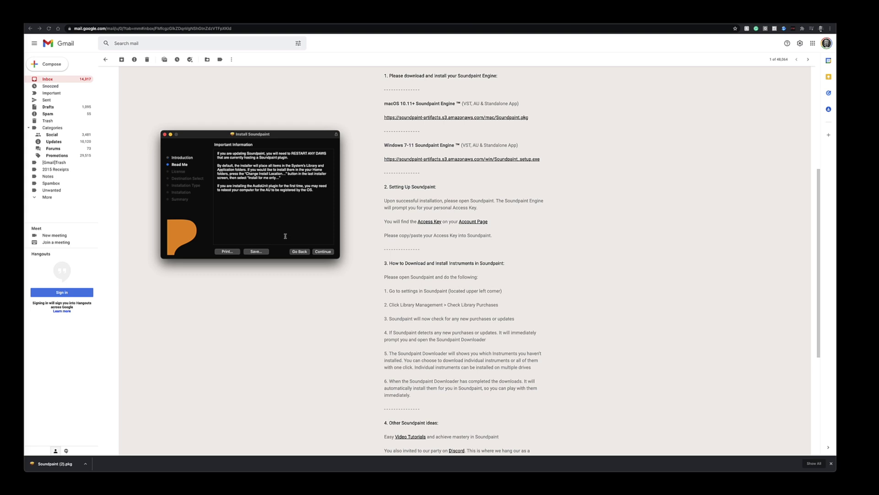
Step: Move through the installer introduction and agree to the Soundpaint license
click(299, 252)
click(322, 252)
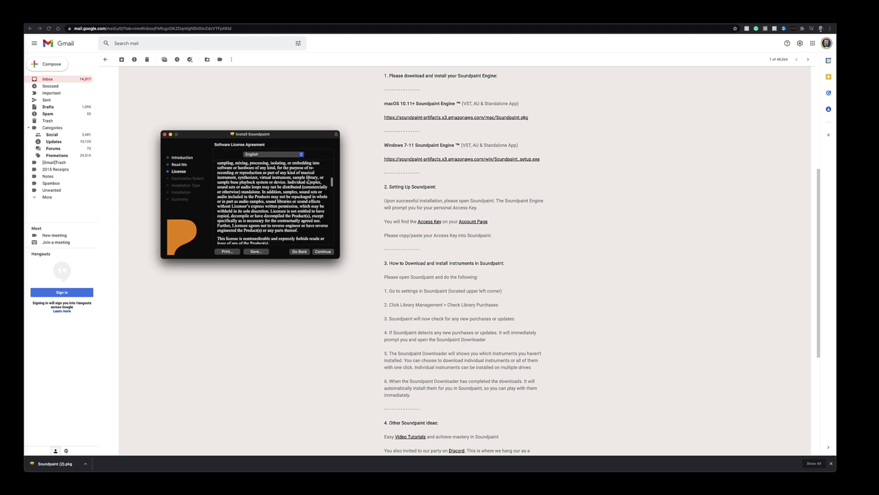
click(322, 252)
scroll(275, 206, down, 3)
click(323, 252)
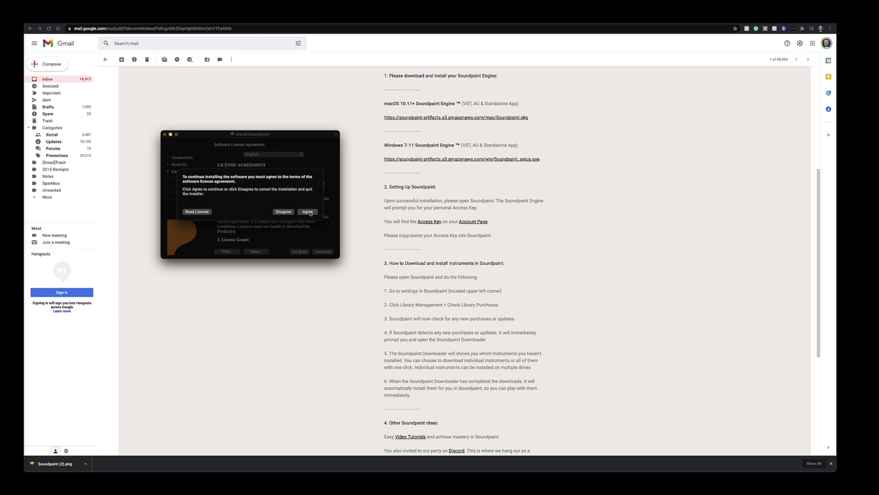
click(309, 212)
Step: Deselect the VST and VST3 components, then install with the administrator password
click(220, 165)
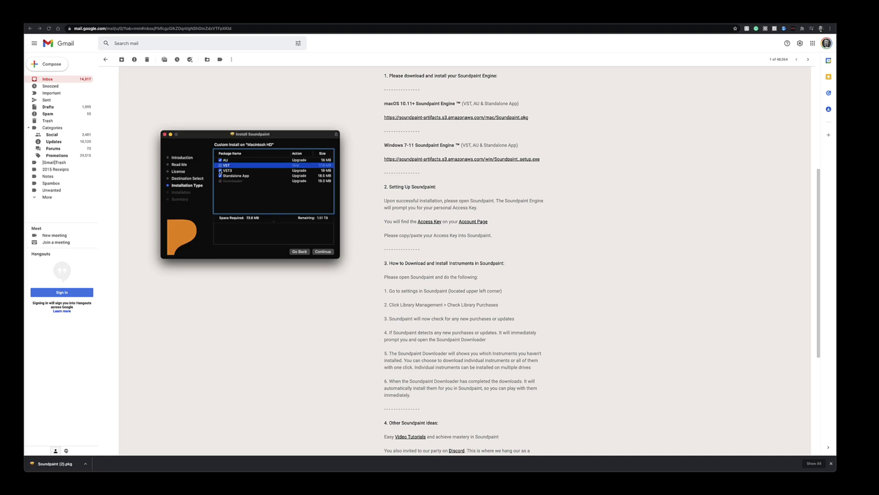
click(220, 170)
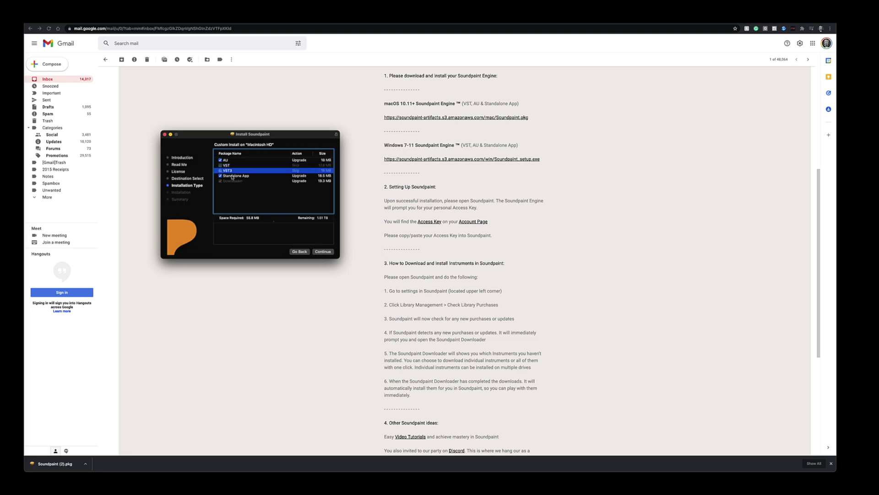
click(333, 255)
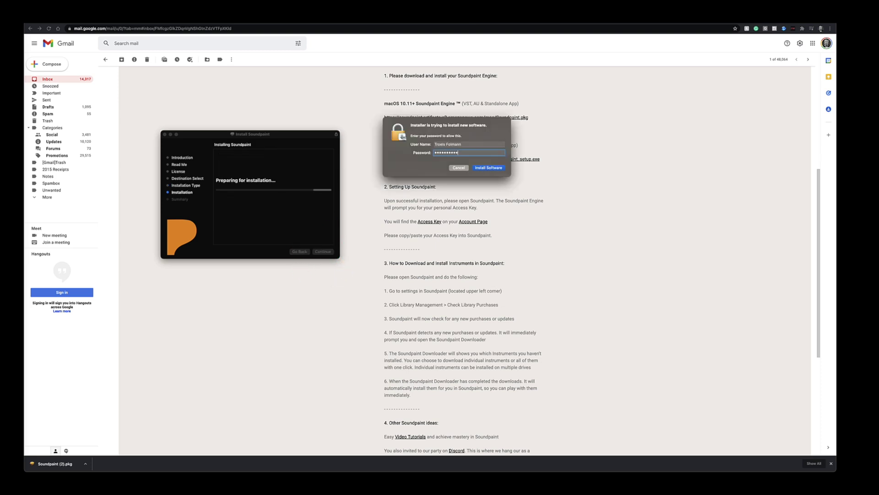
text(••••)
key(Return)
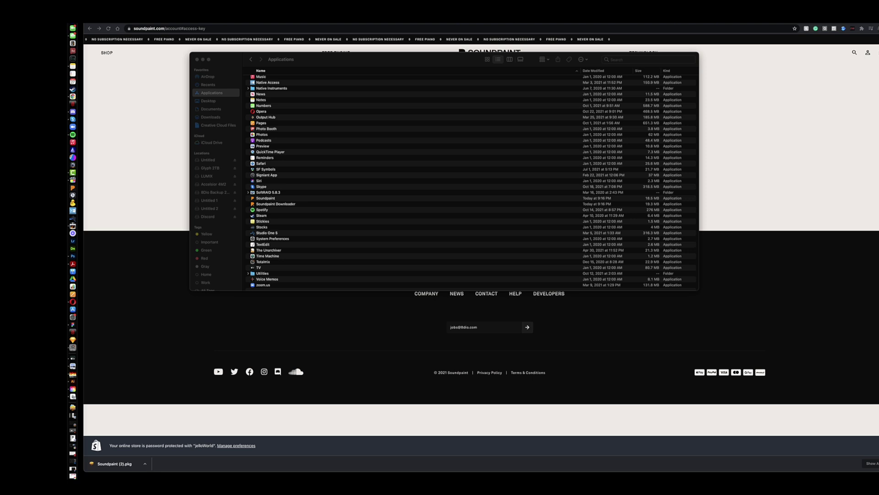
Step: Launch Soundpaint from the Dock and log in with the account access key
click(73, 187)
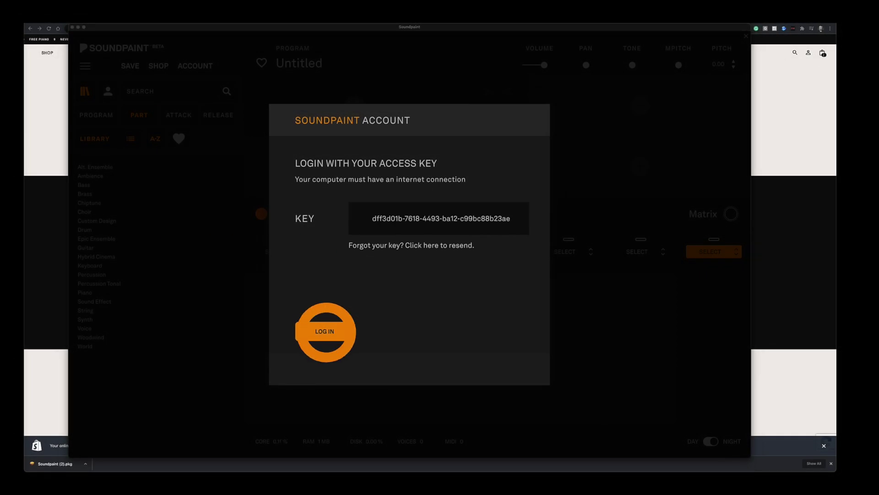
key(Return)
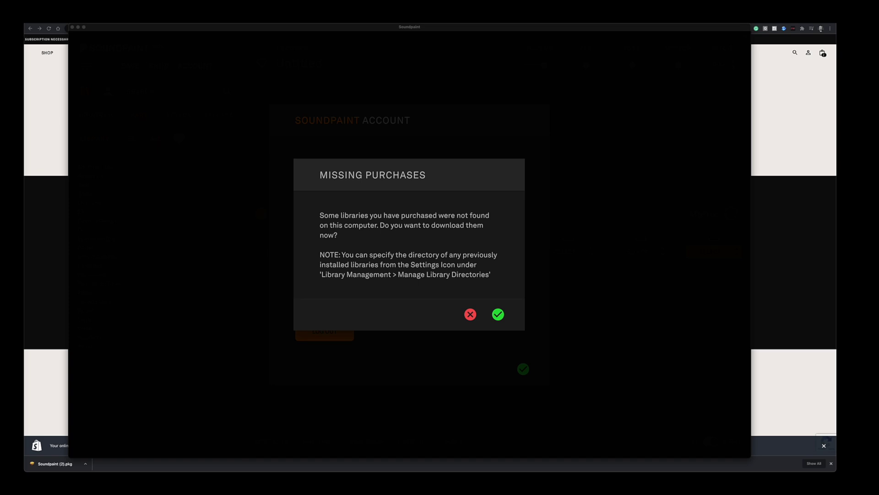
Step: Accept the Missing Purchases prompt and download the 1928 Vintage Grand Steinway piano
click(498, 314)
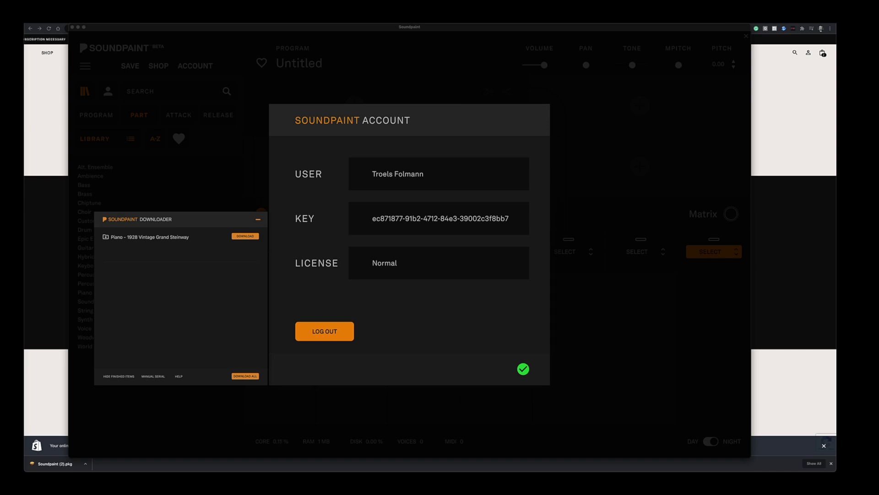
click(246, 236)
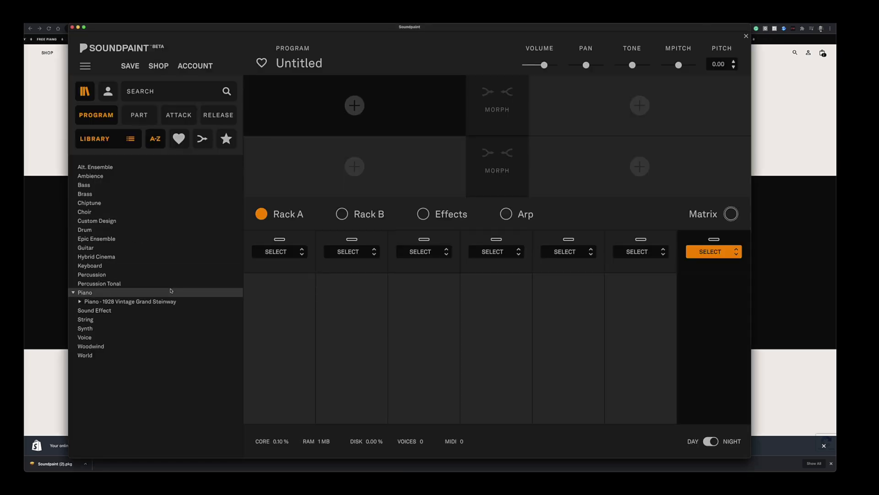
Step: Expand the Steinway presets, then open Library Management > Manage Library Directories
click(172, 302)
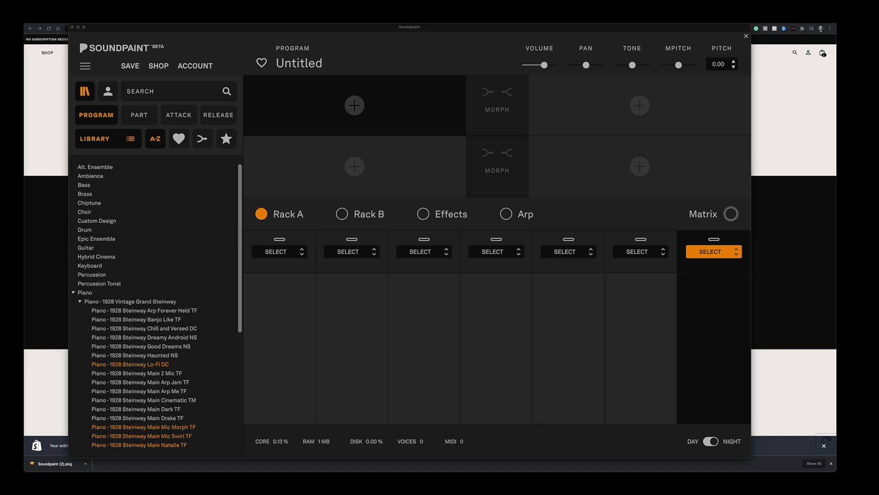
click(85, 66)
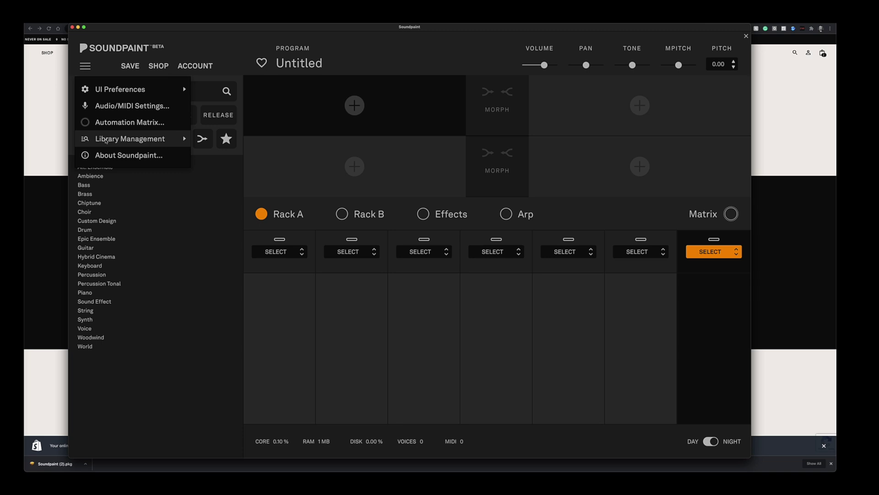
mouse_move(174, 138)
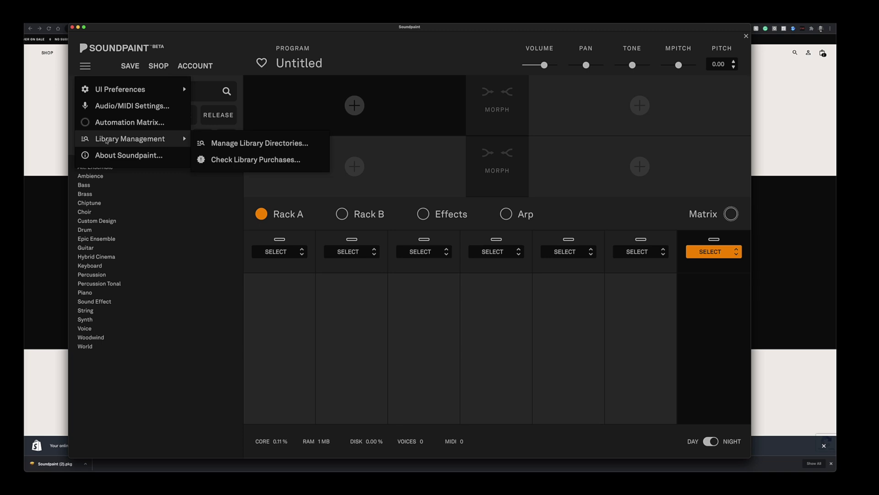
click(228, 144)
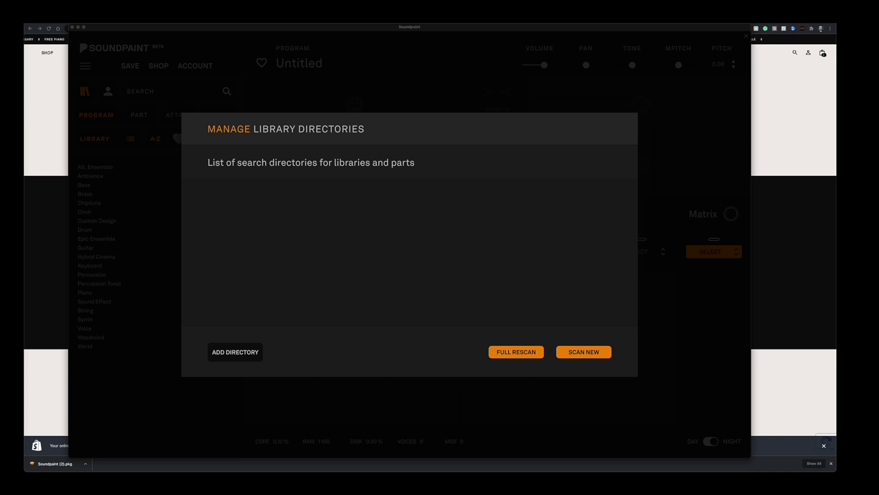
Step: Add the Documents 'Piano - 1928 Vintage Grand Steinway' folder as a directory and run a full rescan
click(235, 352)
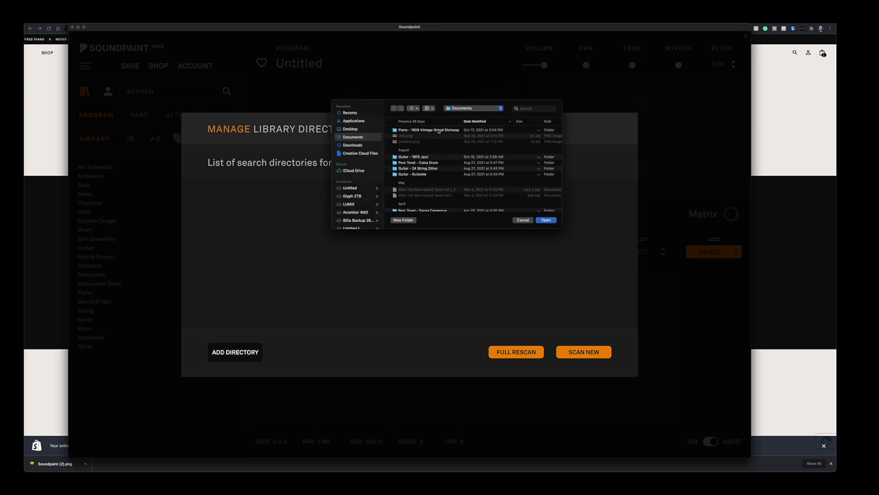
click(439, 131)
click(546, 220)
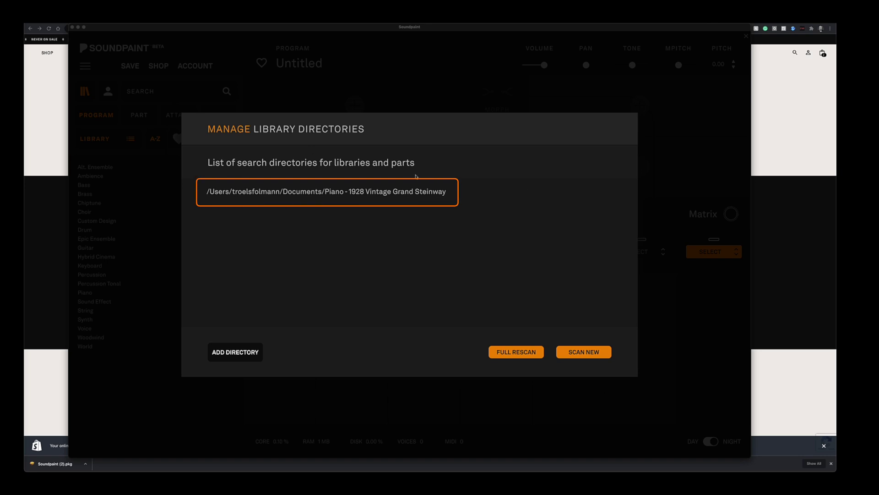
click(516, 352)
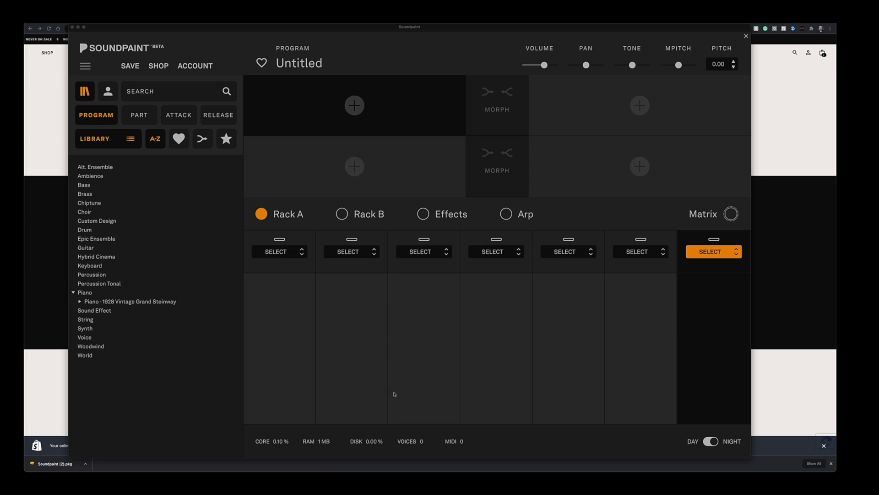
Step: Dismiss the store's password notice and add the $20.00 1975 Soul Guitar to the cart
click(153, 302)
click(154, 301)
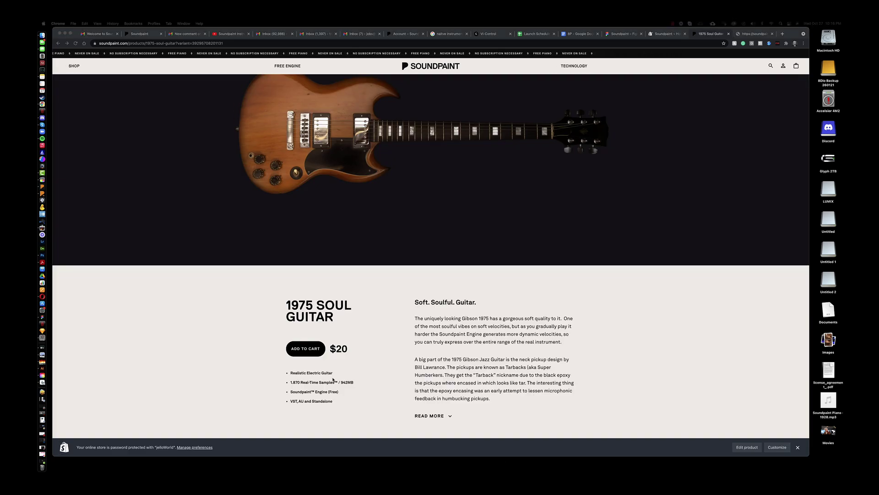
click(805, 445)
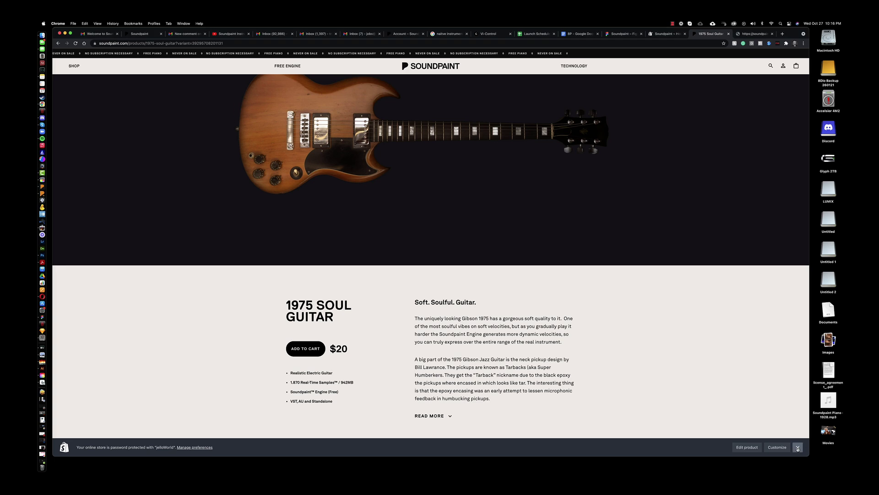
click(798, 447)
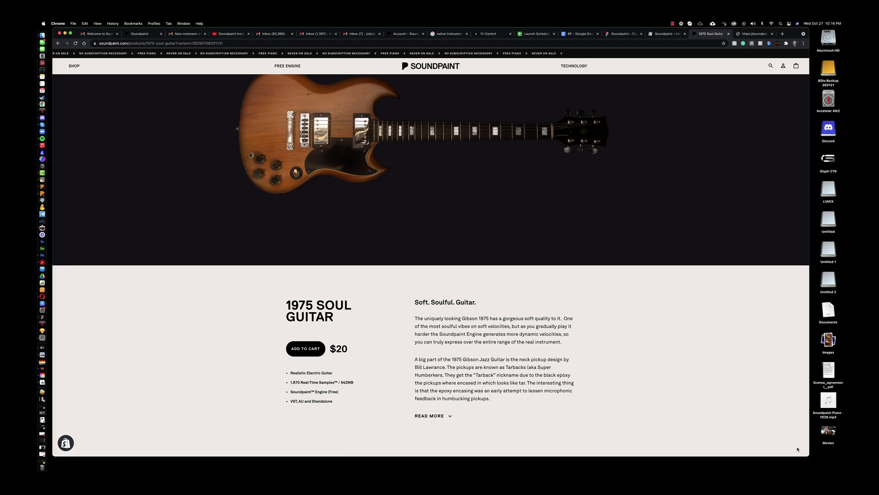
click(305, 349)
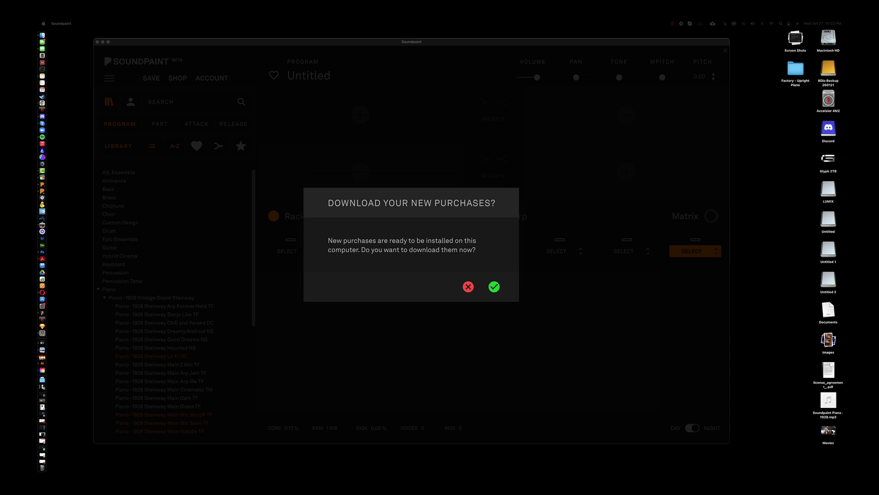
Step: Accept the 'Download your new purchases?' prompt and choose DOWNLOAD ALL in the Downloader
key(Return)
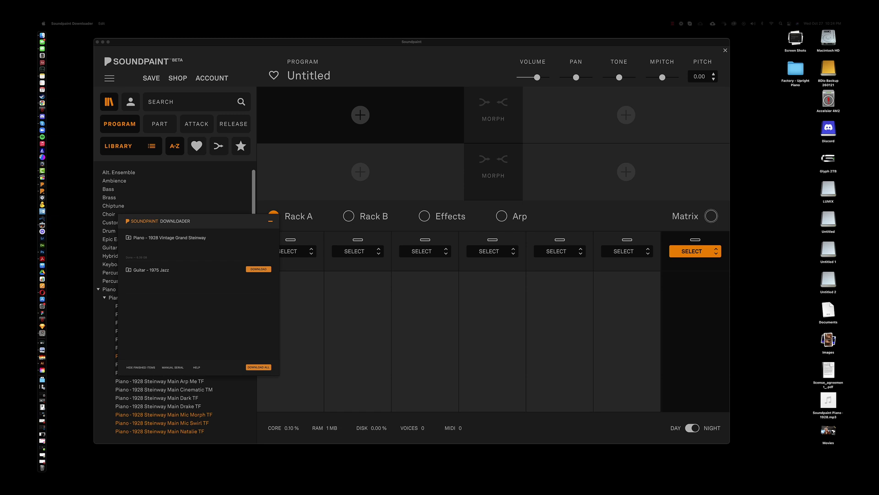
click(259, 367)
Step: Download Guitar - 1975 Jazz and install it into the Documents folder
click(259, 268)
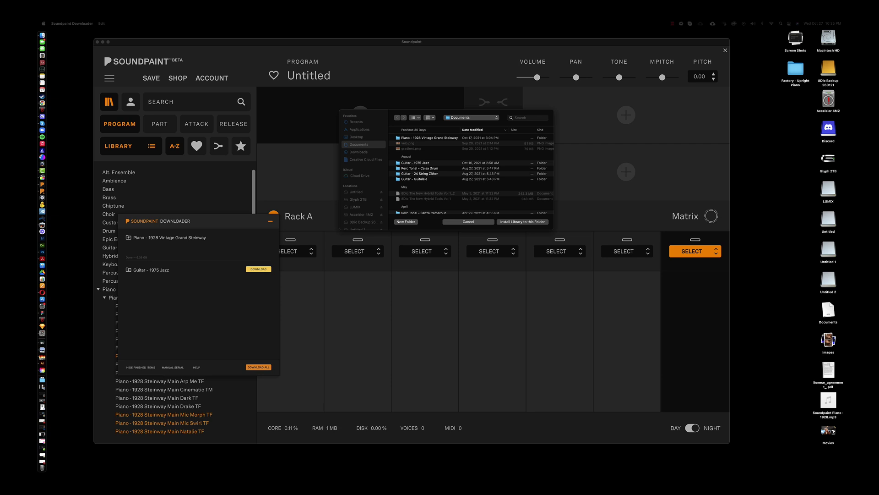
click(523, 222)
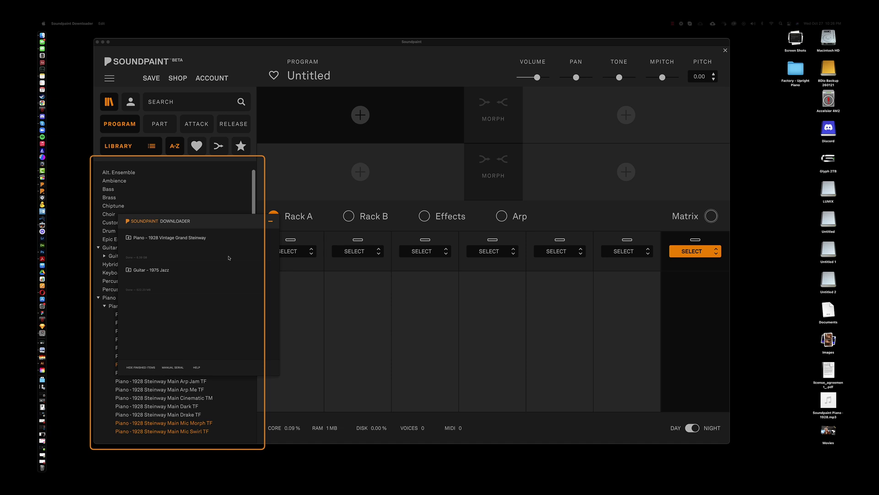
Step: Expand Guitar - 1975 Jazz and load the Gibson SG programs from Detuner TF down to Santana TF
click(180, 258)
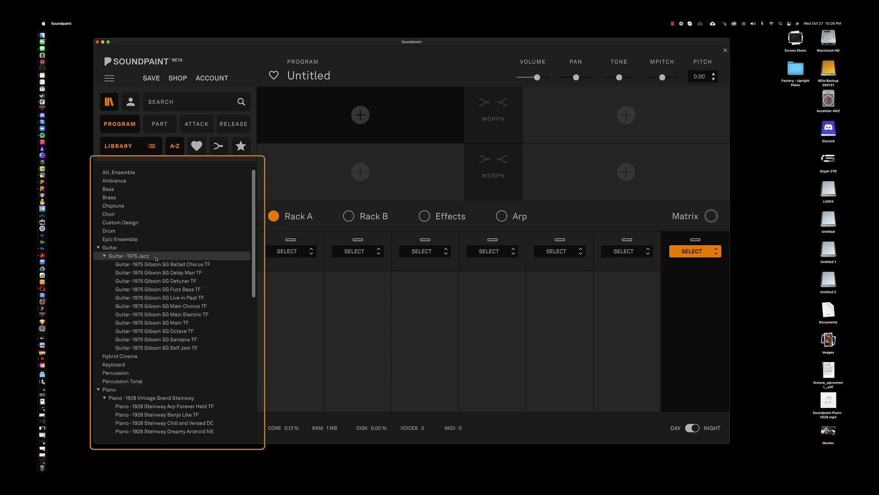
click(213, 280)
click(191, 290)
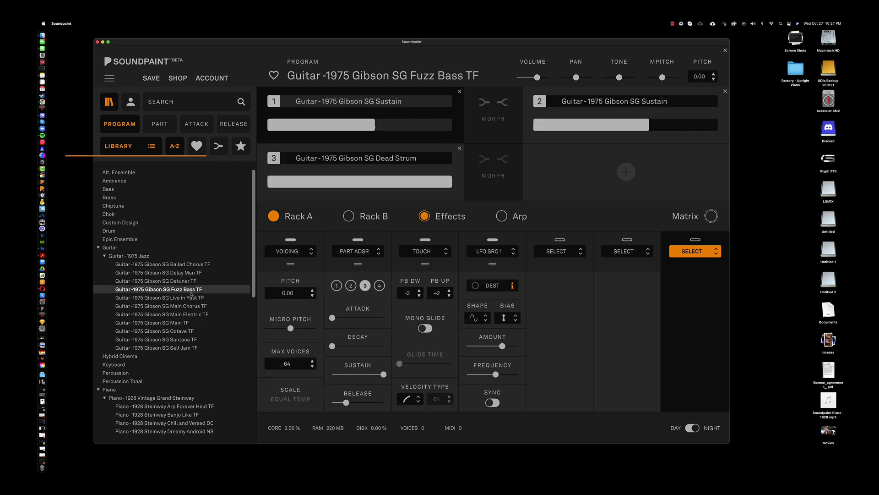
click(190, 298)
click(188, 306)
click(186, 314)
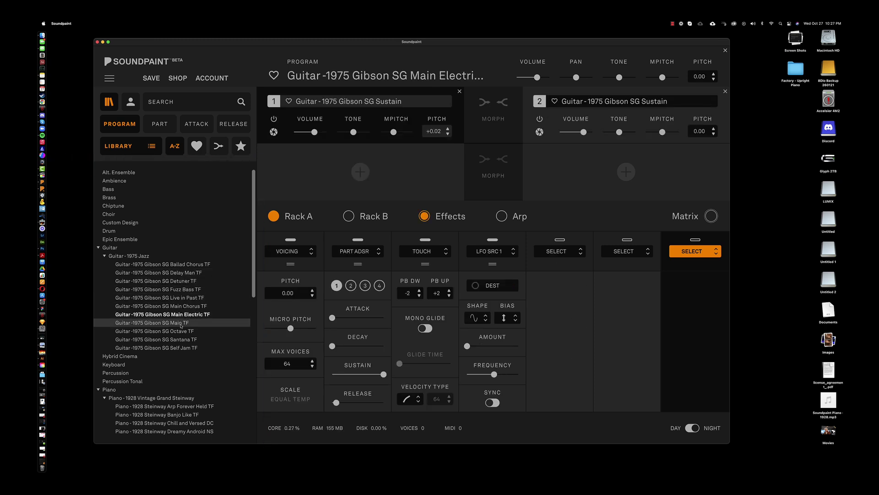
click(186, 322)
click(186, 330)
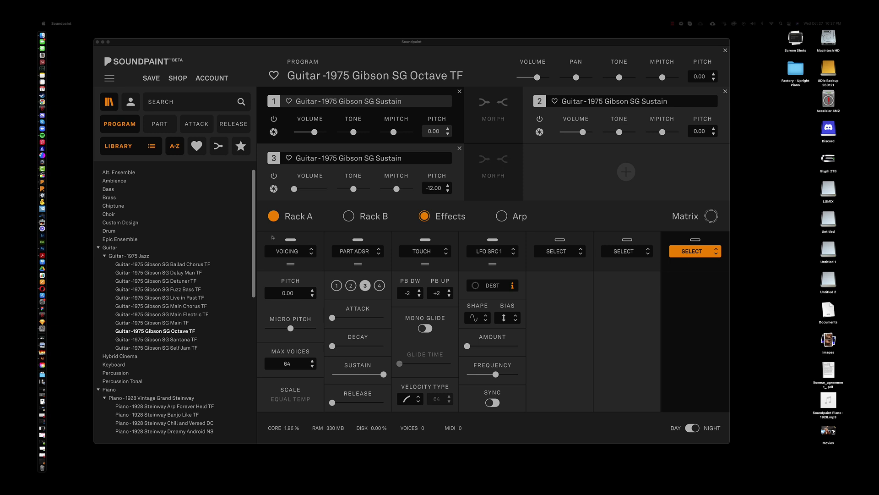
click(192, 340)
Step: Reload the Gibson SG programs back up to Delay Man TF, then open the website's Contact page
click(178, 314)
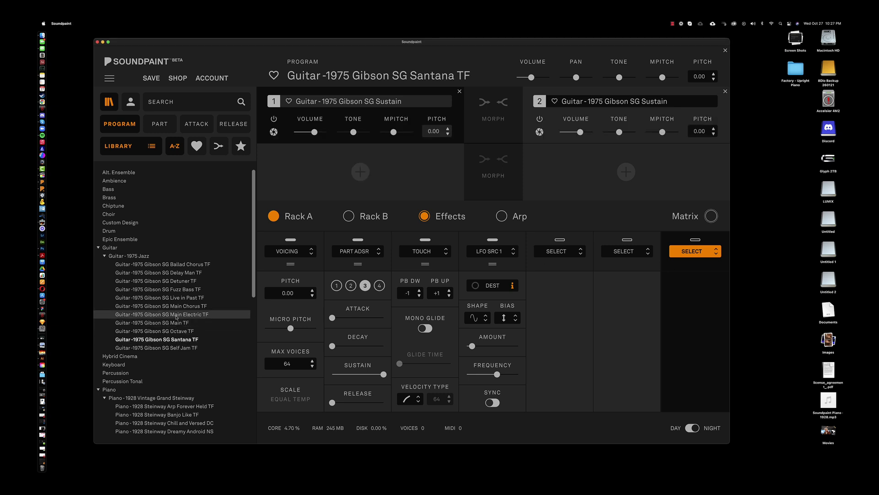
click(179, 306)
click(183, 298)
click(186, 289)
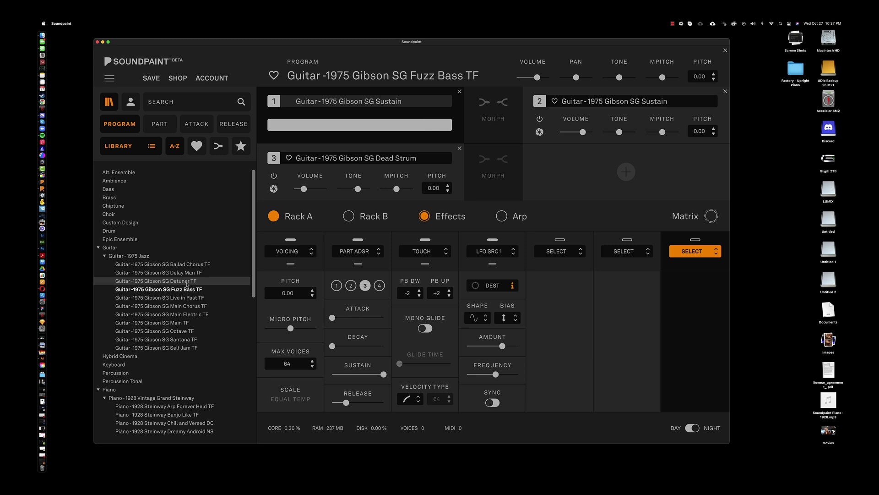
click(188, 281)
click(189, 273)
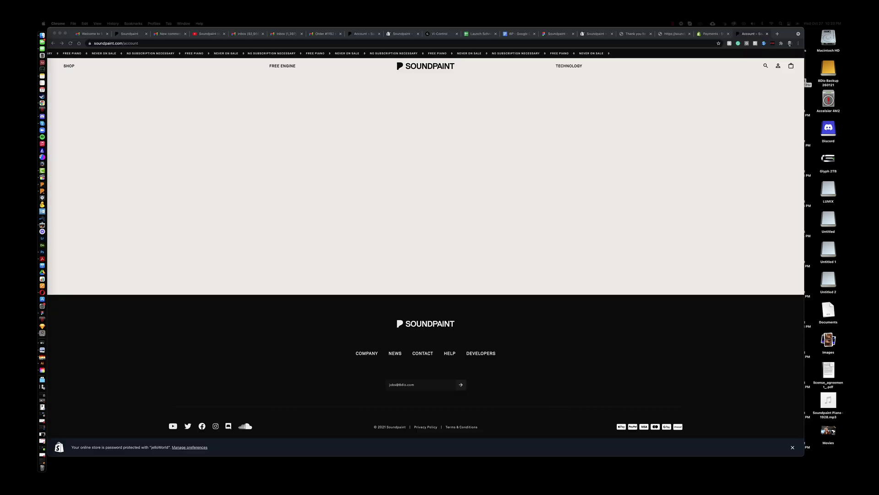
click(421, 346)
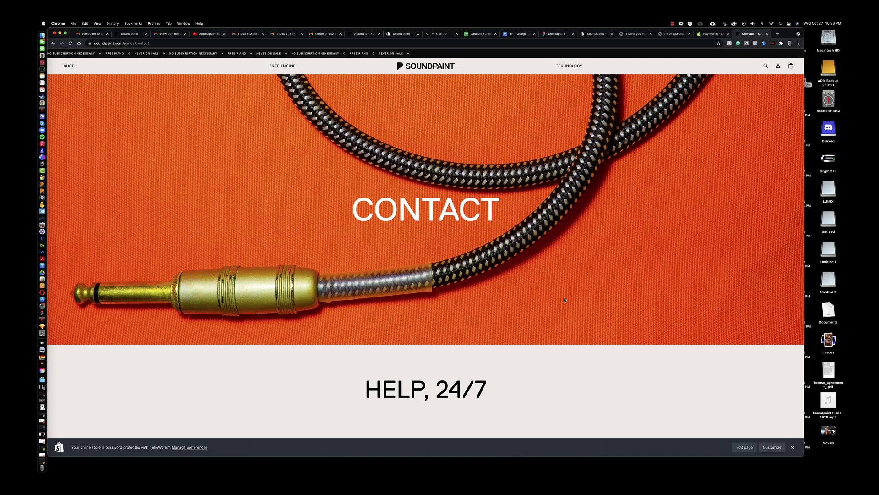
Step: Scroll down the Contact page to the HELP, 24/7 section with Chat With Us and Email Us
scroll(564, 299, down, 5)
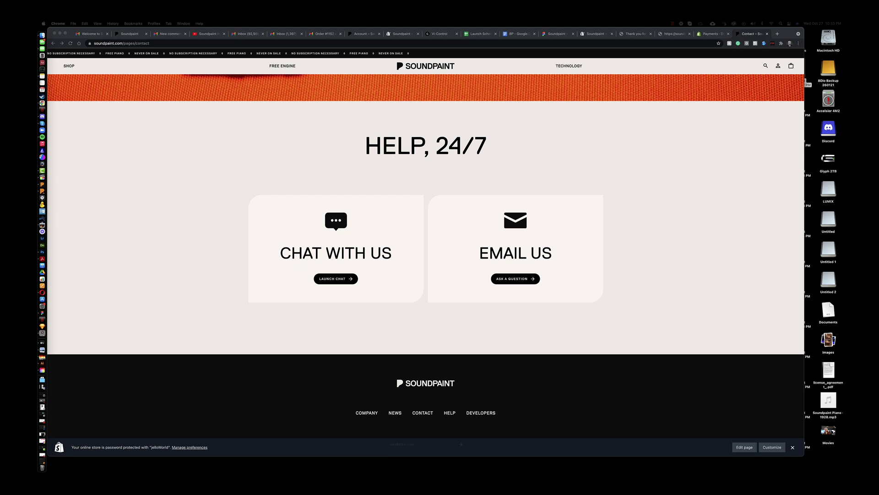
Step: Scroll back through #general on the Soundpaint Discord server, then move to #general-2
scroll(383, 182, down, 2)
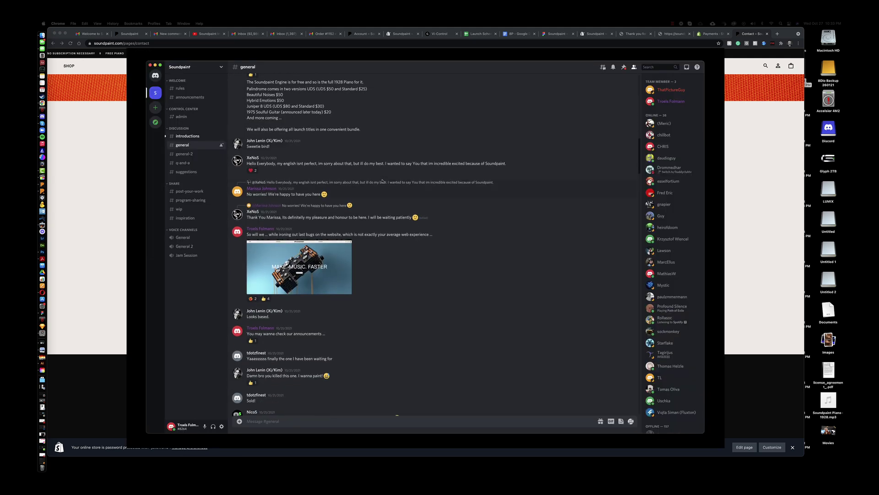
scroll(382, 181, down, 15)
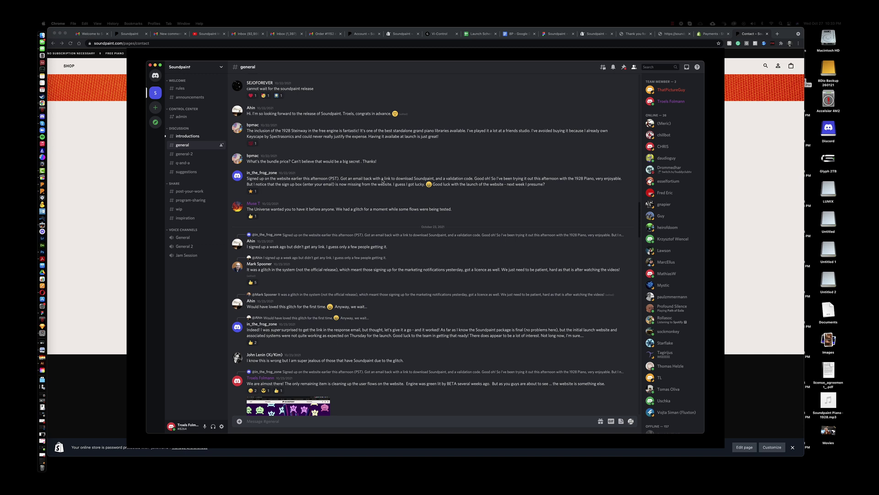
scroll(382, 181, down, 15)
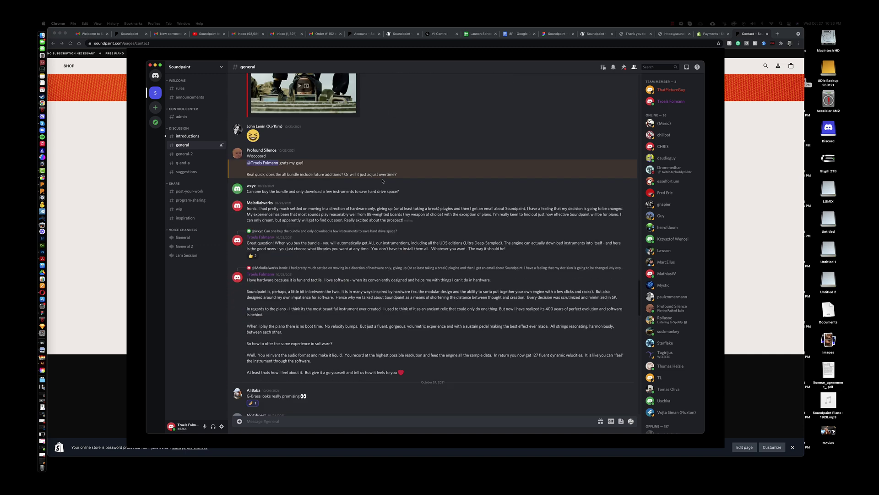
scroll(382, 181, down, 12)
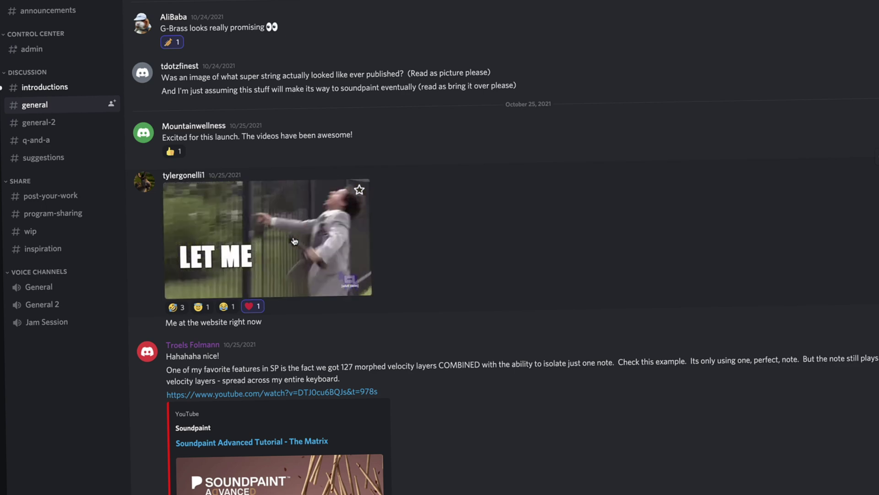
scroll(294, 242, down, 3)
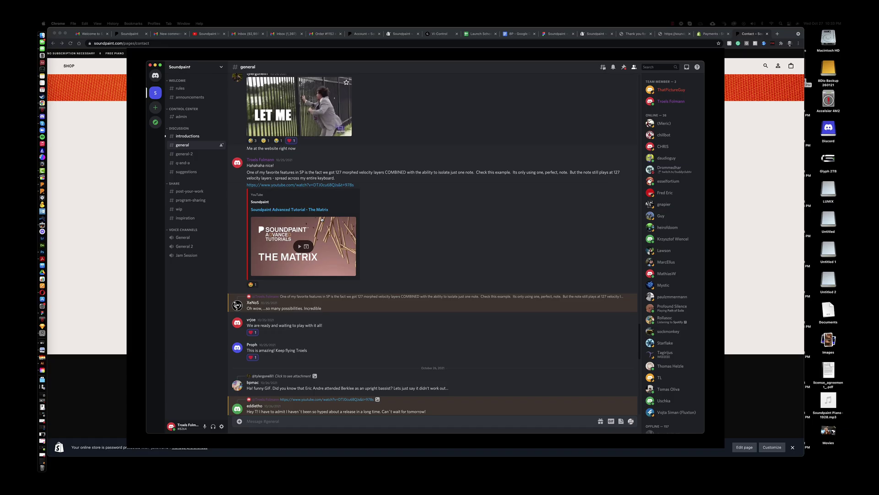
scroll(322, 220, down, 15)
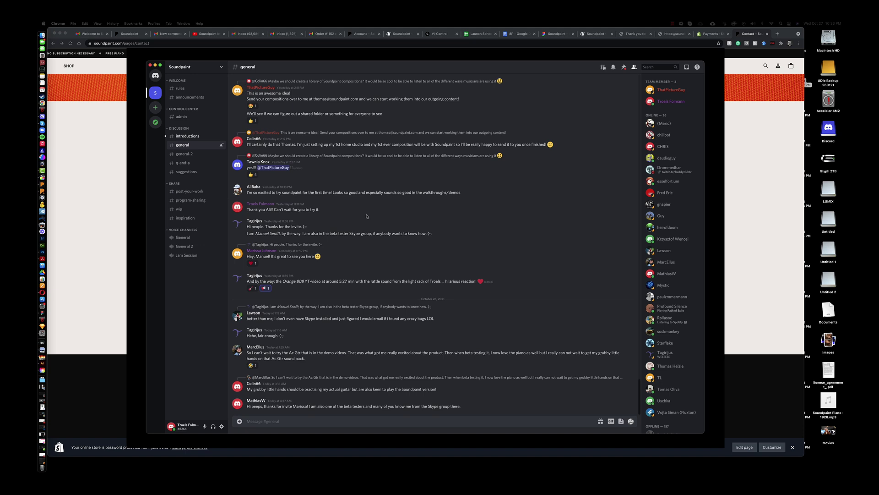
click(209, 154)
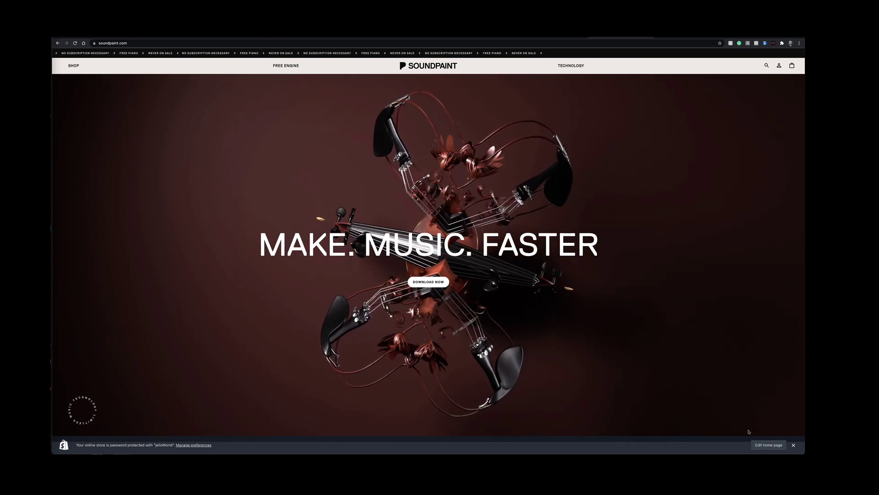
Step: Close the Shopify password-protection bar on the soundpaint.com homepage
click(793, 445)
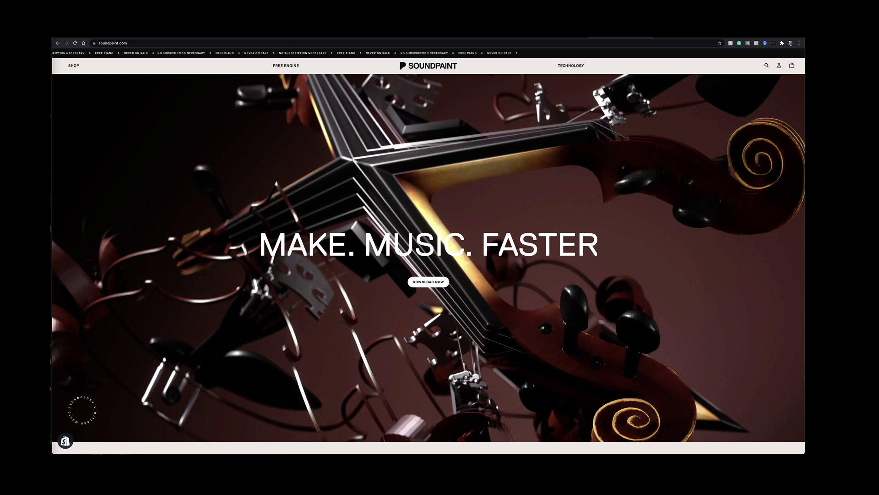